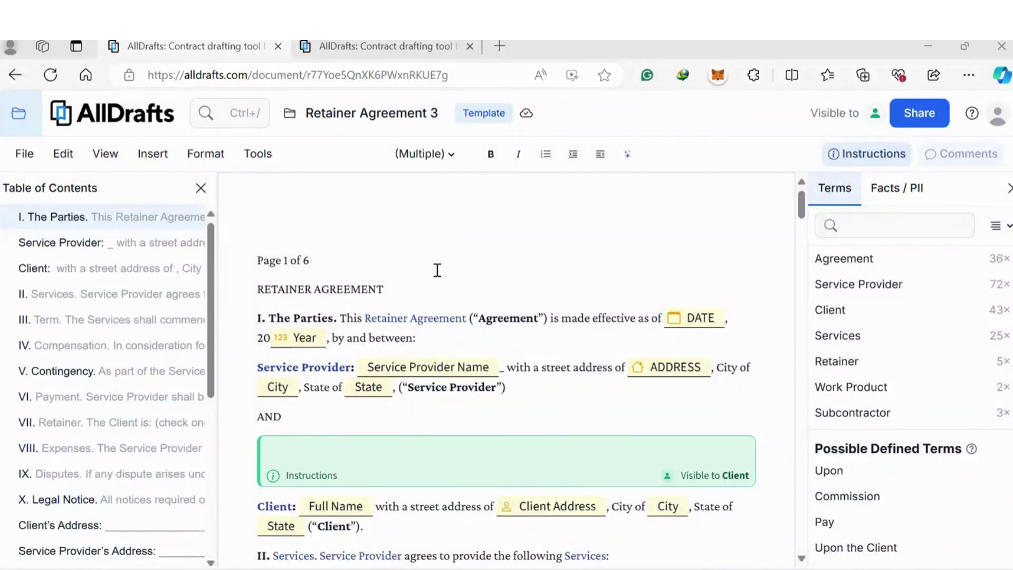
Scroll up and down through the Retainer Agreement 3 template.
scroll(438, 270, down, 4)
scroll(438, 270, up, 4)
scroll(335, 289, down, 1)
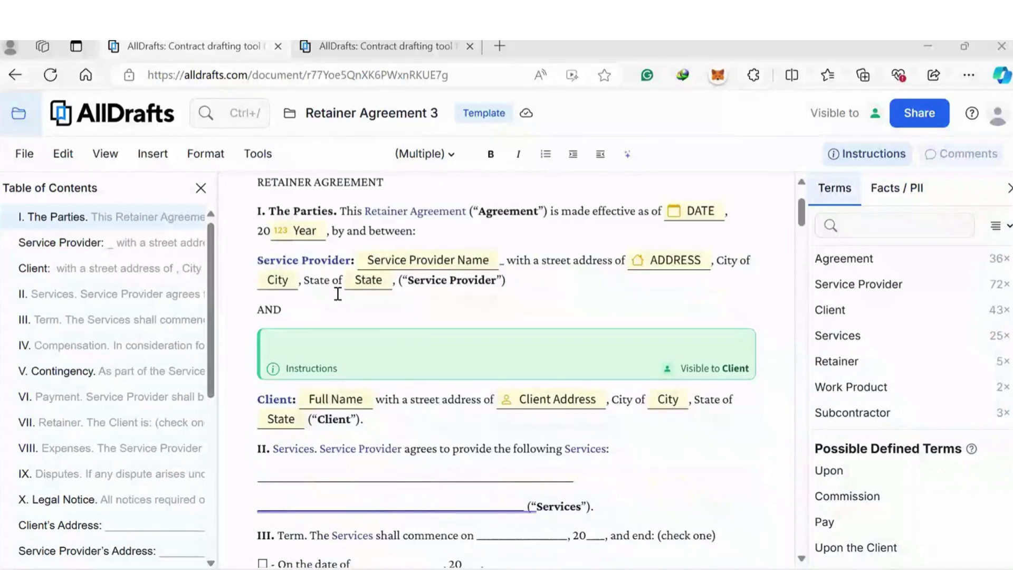
scroll(337, 280, up, 1)
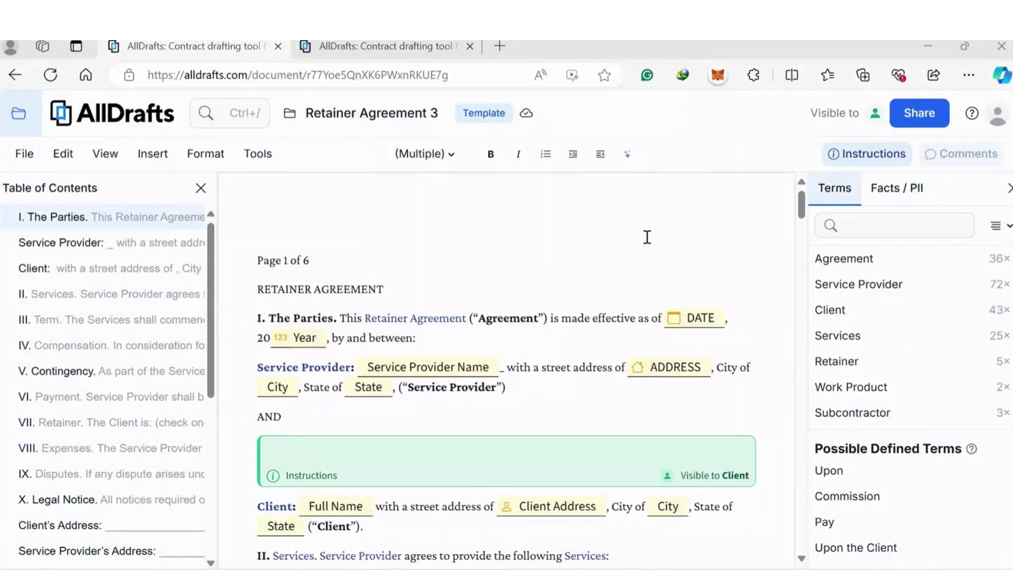
scroll(638, 227, down, 2)
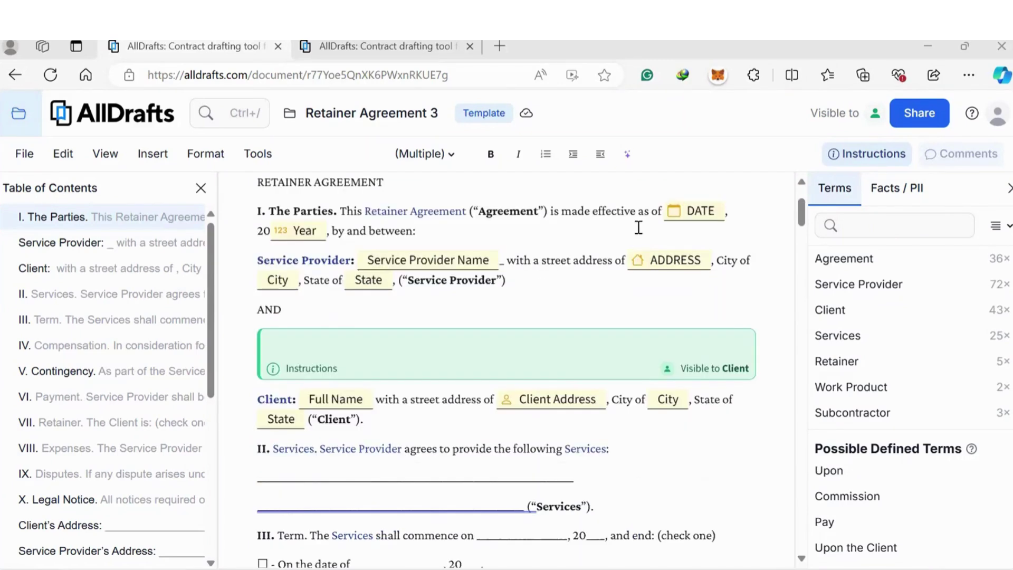
scroll(541, 261, up, 1)
scroll(541, 261, up, 1)
scroll(541, 263, down, 2)
scroll(540, 261, up, 2)
scroll(541, 261, up, 1)
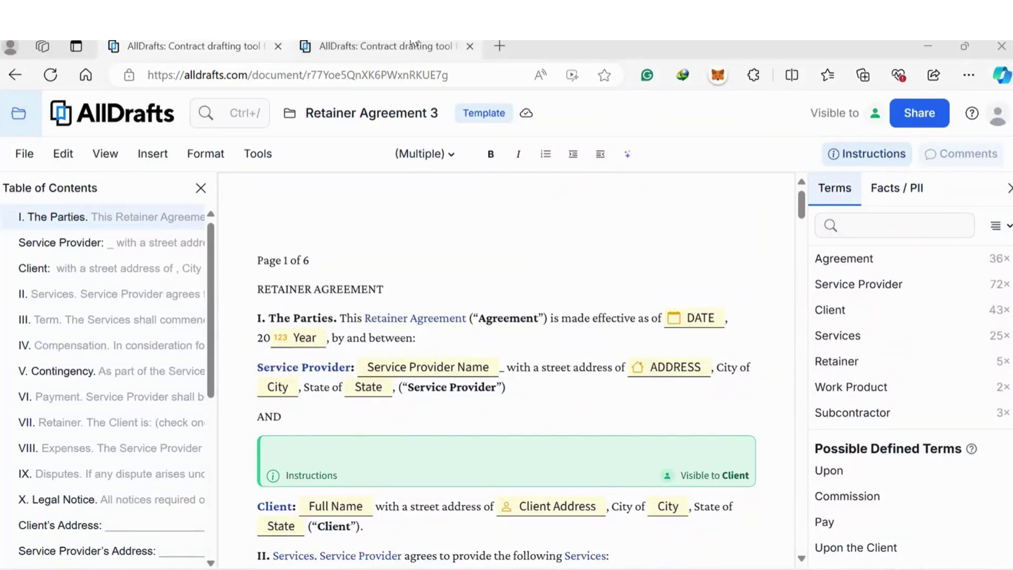
Look over the All Templates list on the documents home tab, then return to Retainer Agreement 3.
key(alt+Left)
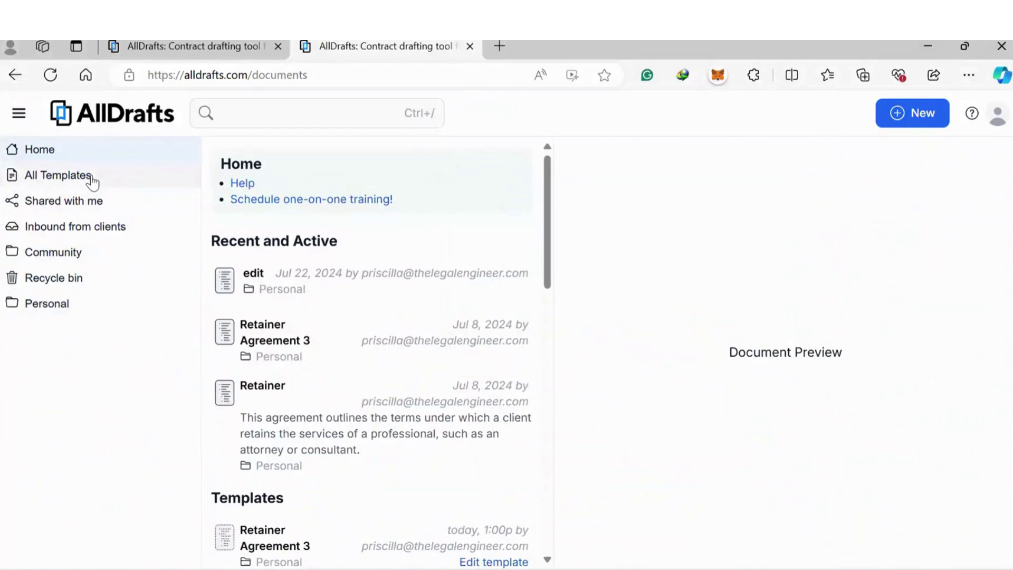
click(92, 182)
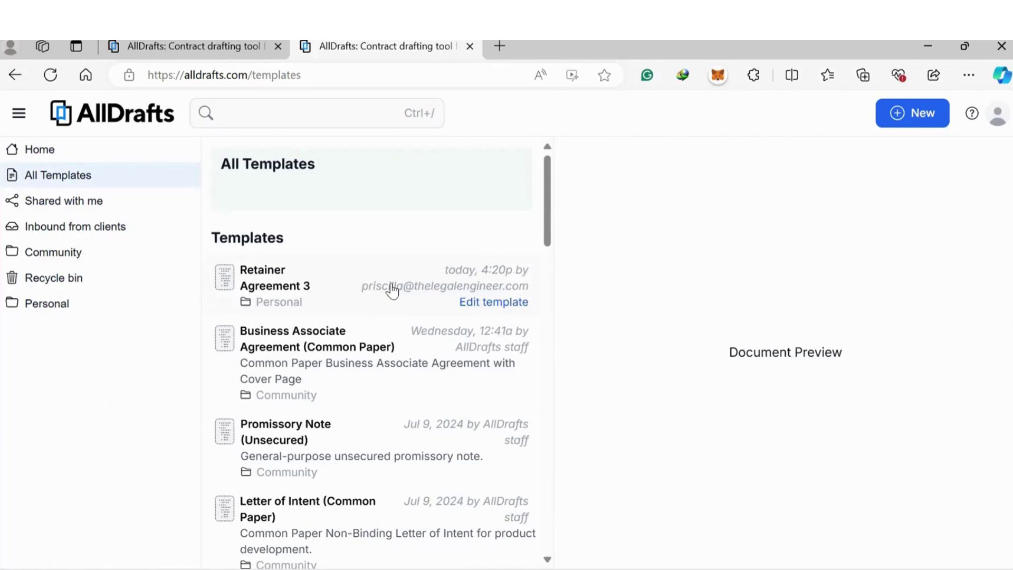
click(221, 45)
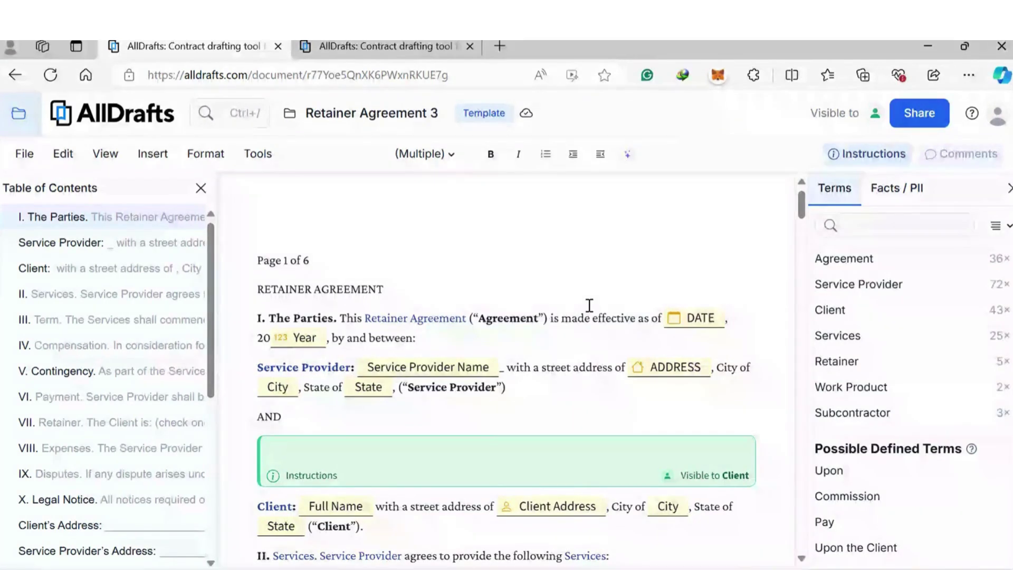
scroll(588, 305, down, 2)
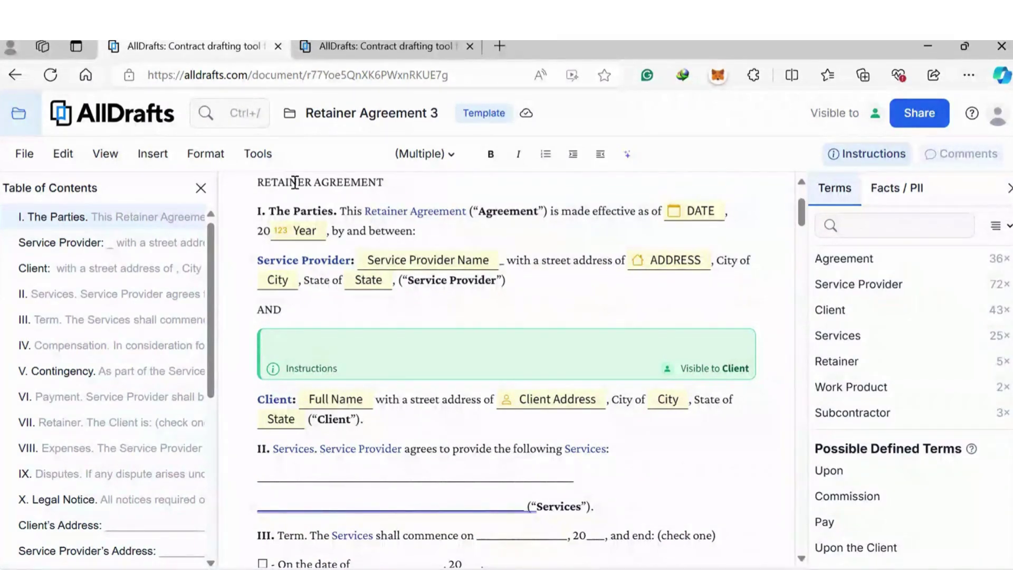
click(258, 153)
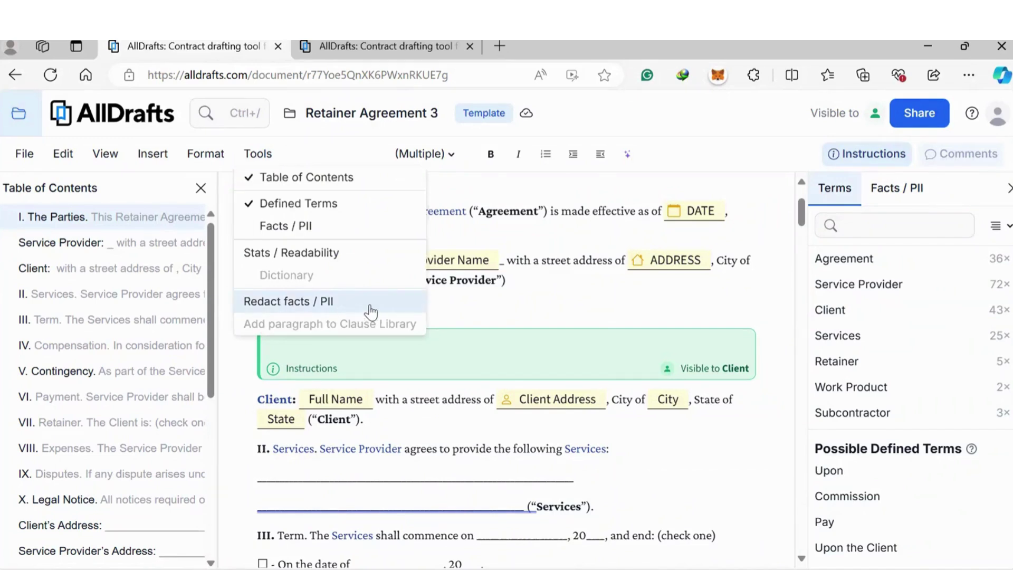
click(549, 305)
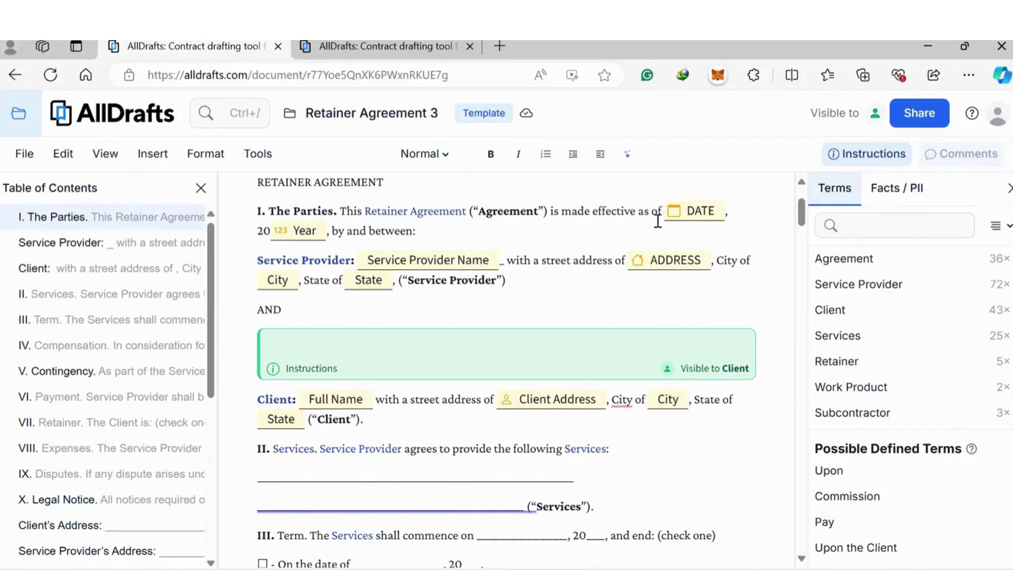
Replace 'with a street' with a Text field named Format, displaying 'Format'.
mouse_move(684, 214)
drag(515, 259, 571, 261)
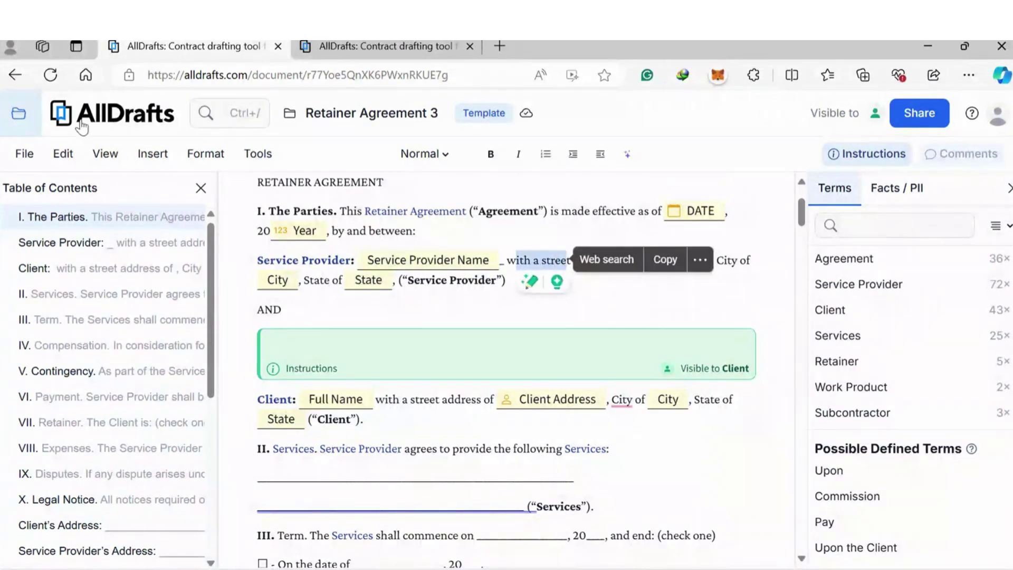
click(157, 155)
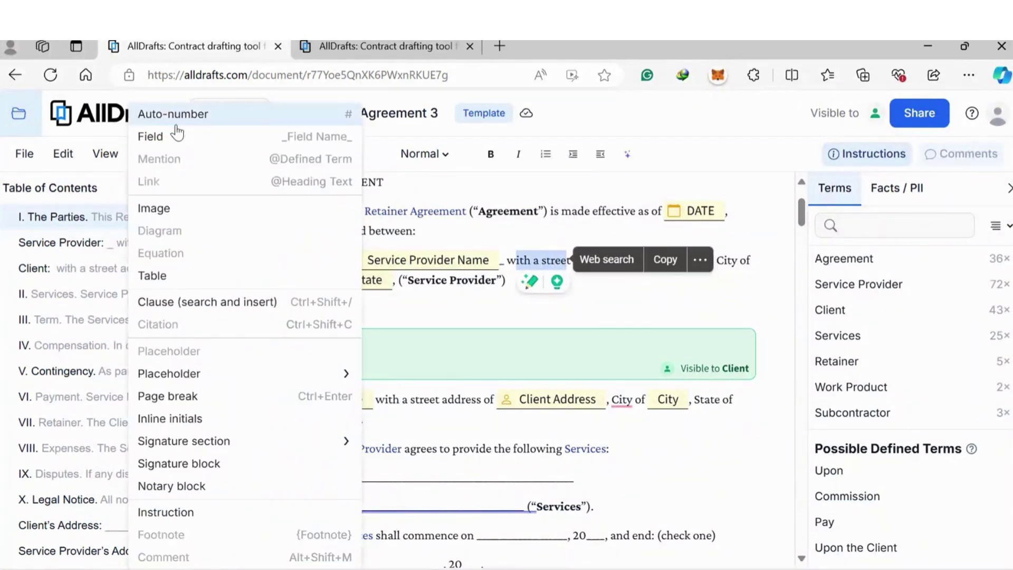
click(189, 151)
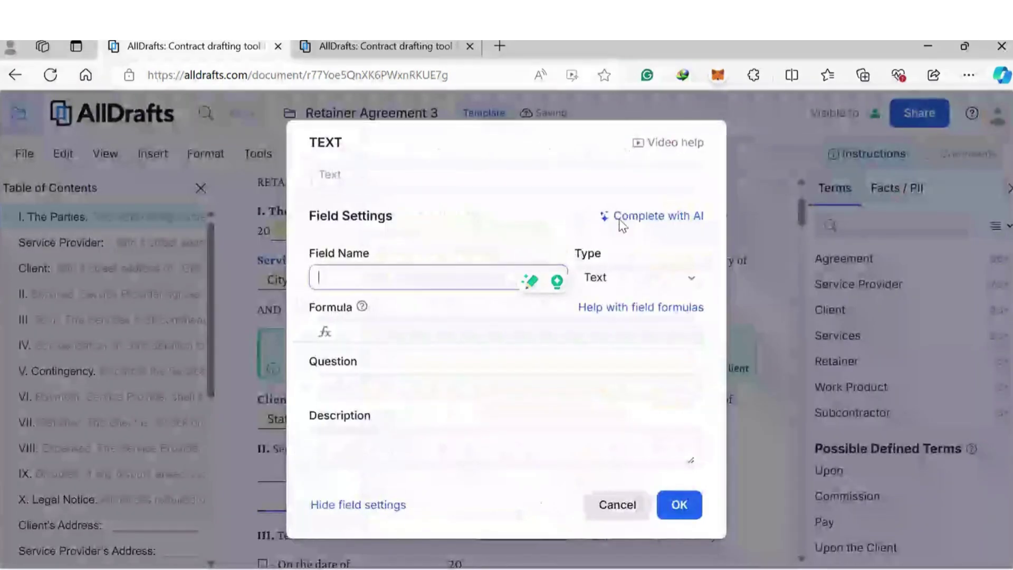
click(605, 183)
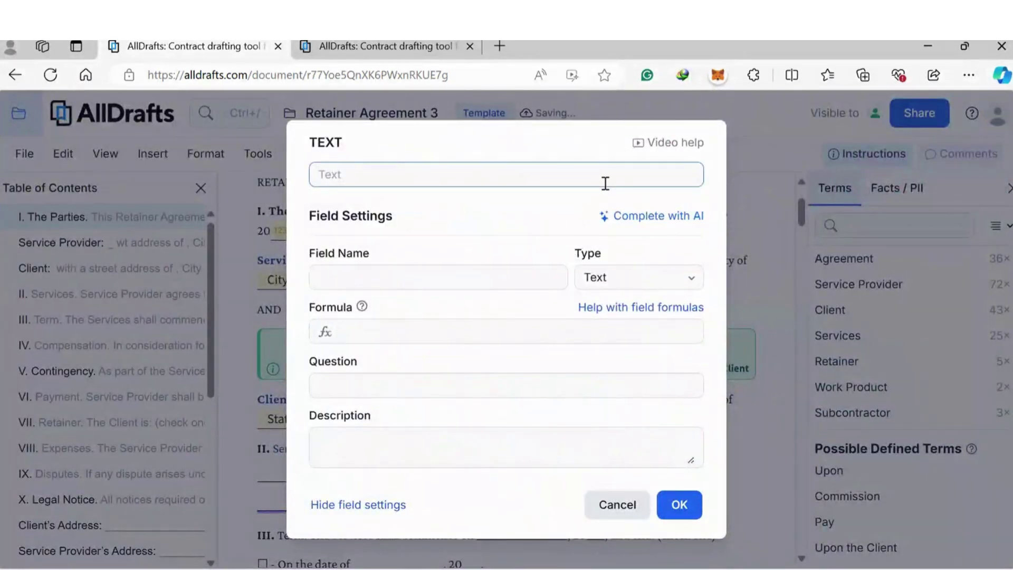
text(Format)
click(513, 279)
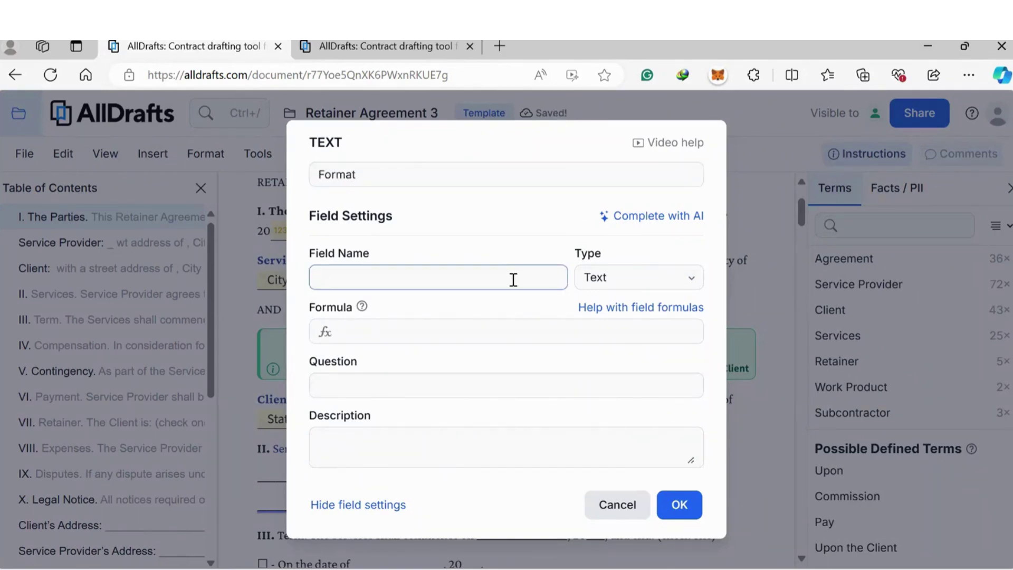
text(Format)
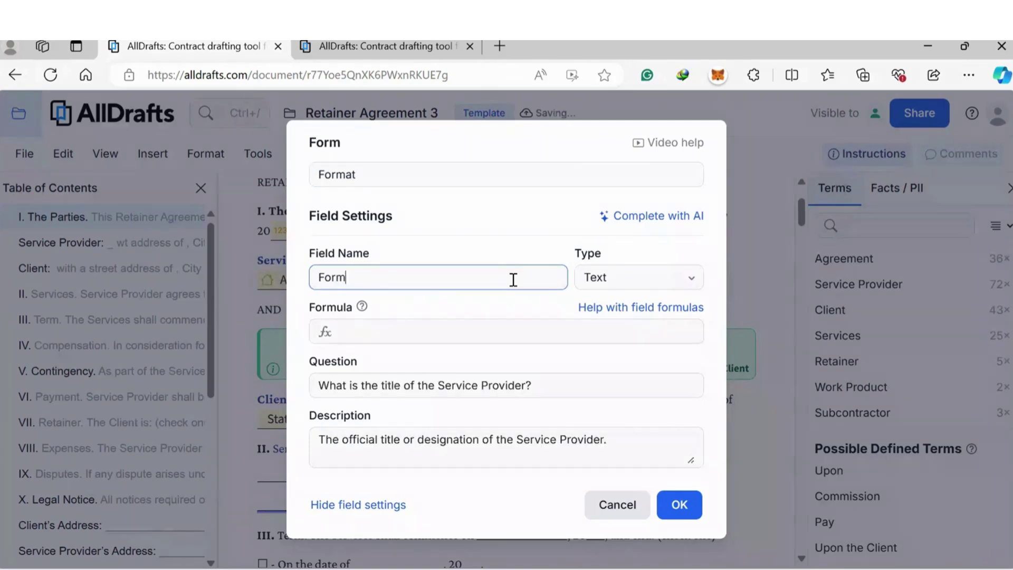
click(590, 284)
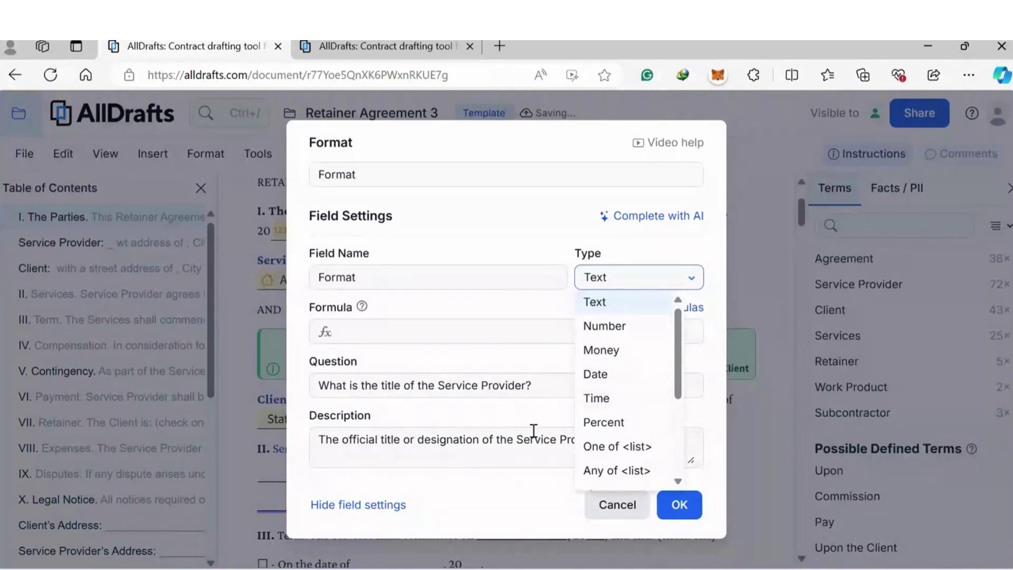
click(510, 421)
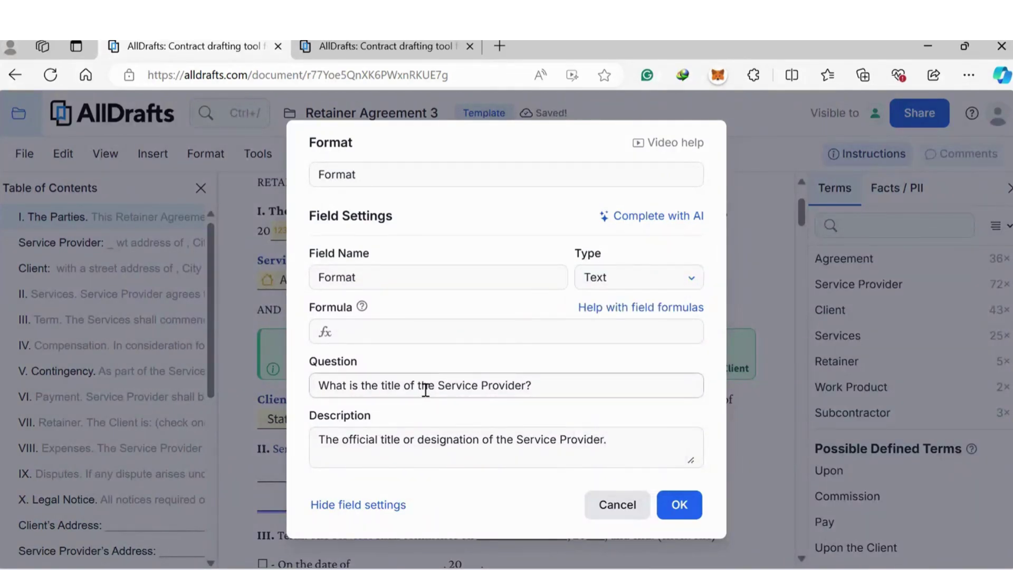
click(685, 500)
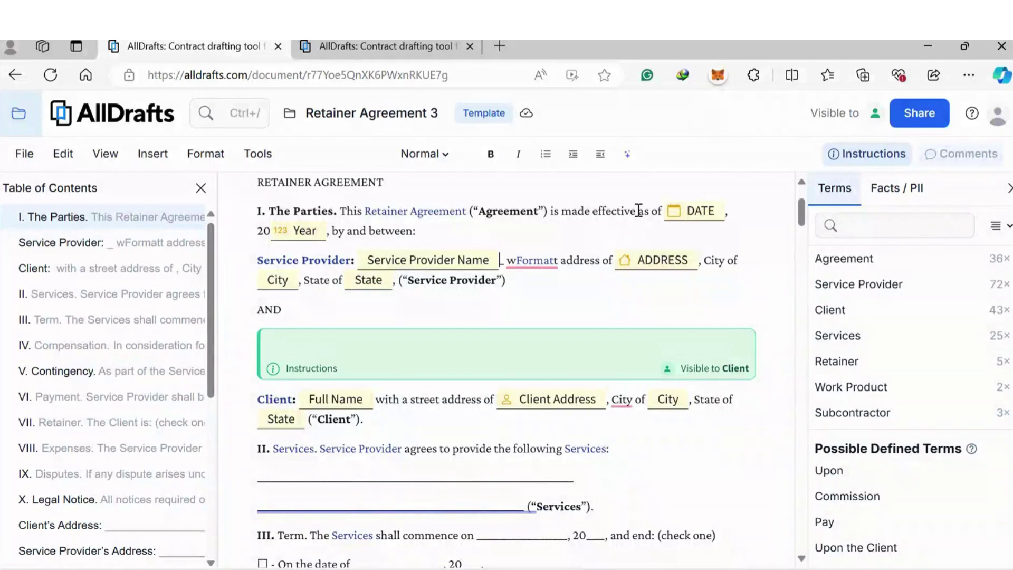
Check the insert options and leave the instructions block's visibility set to Client.
scroll(621, 240, up, 2)
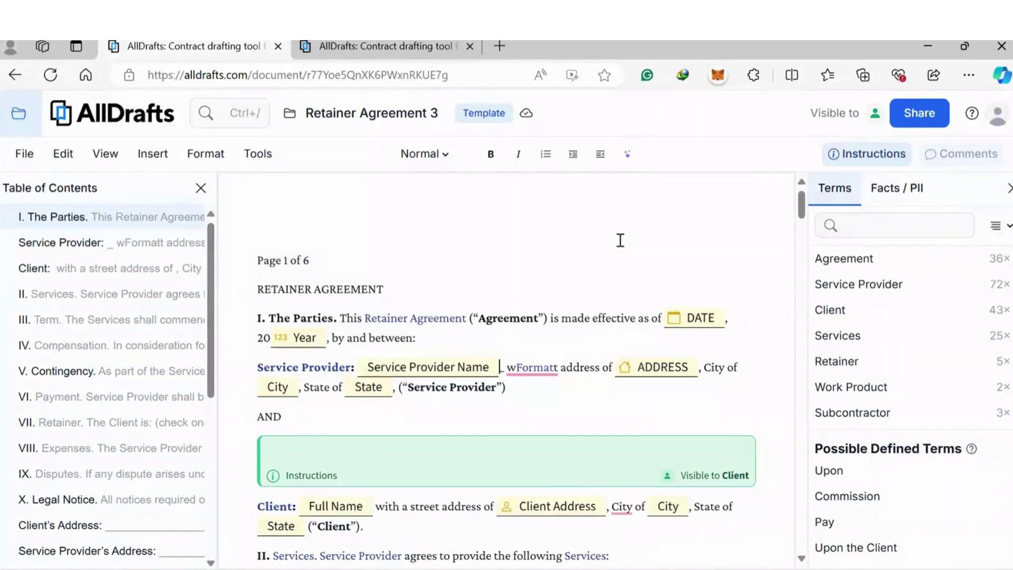
scroll(623, 393, down, 2)
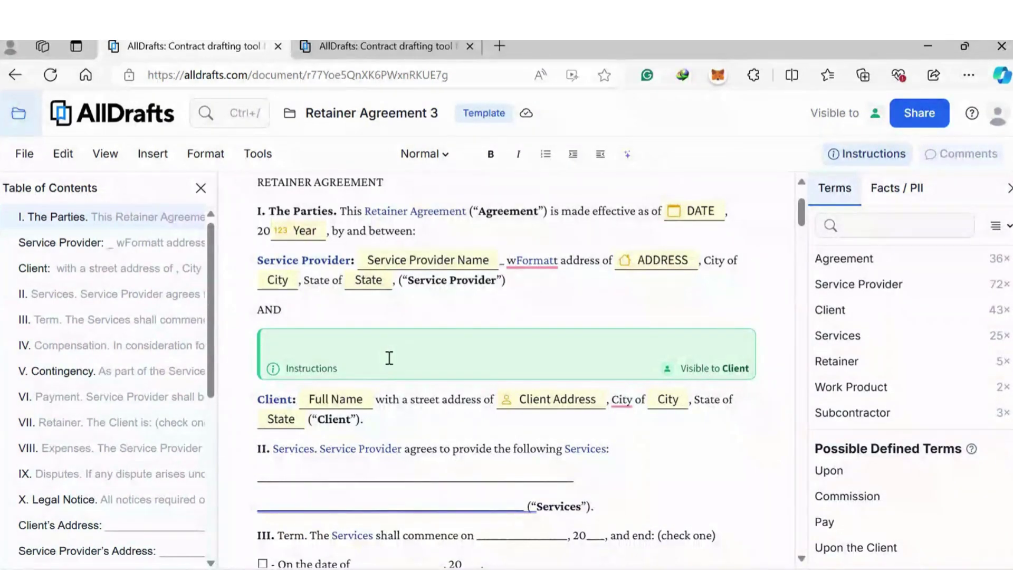
click(153, 155)
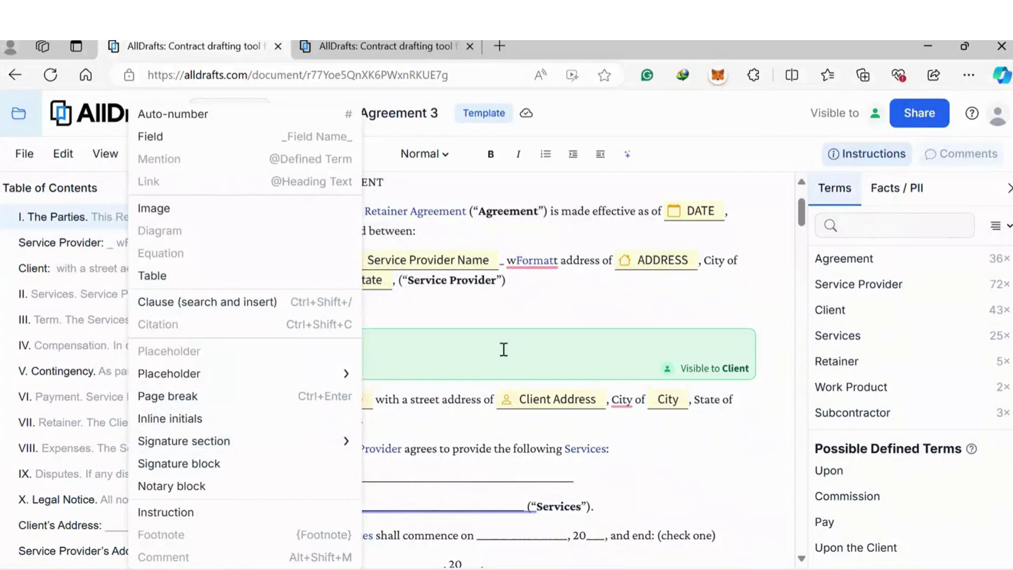
click(527, 298)
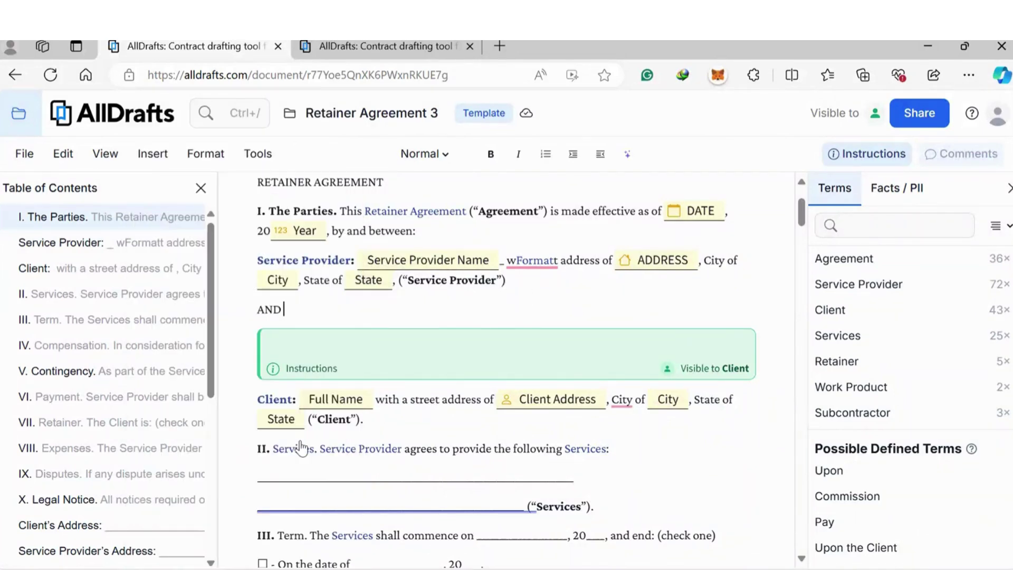
click(721, 369)
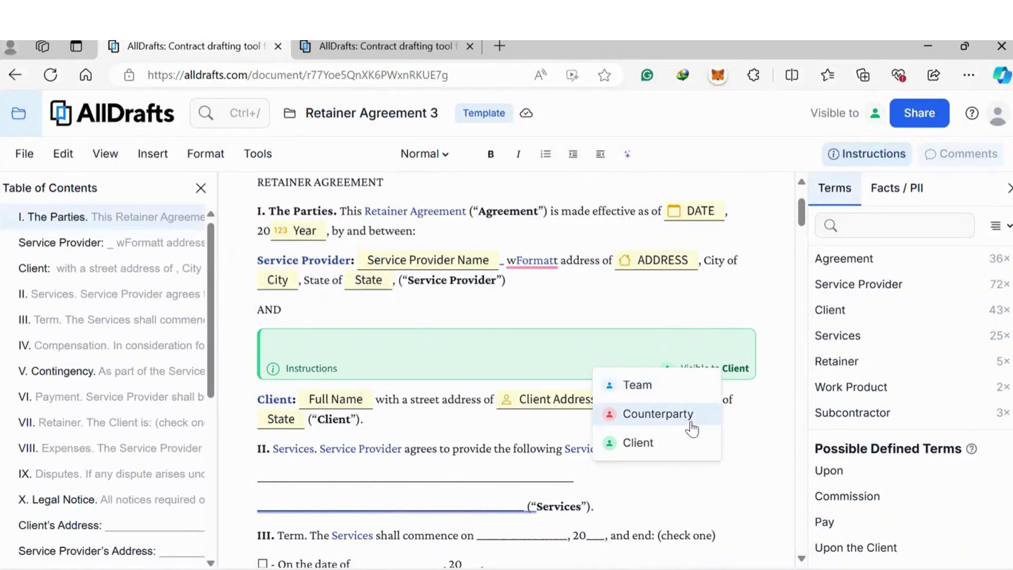
click(607, 282)
Scroll back to the top of the document and open the Share dialog.
scroll(609, 290, down, 2)
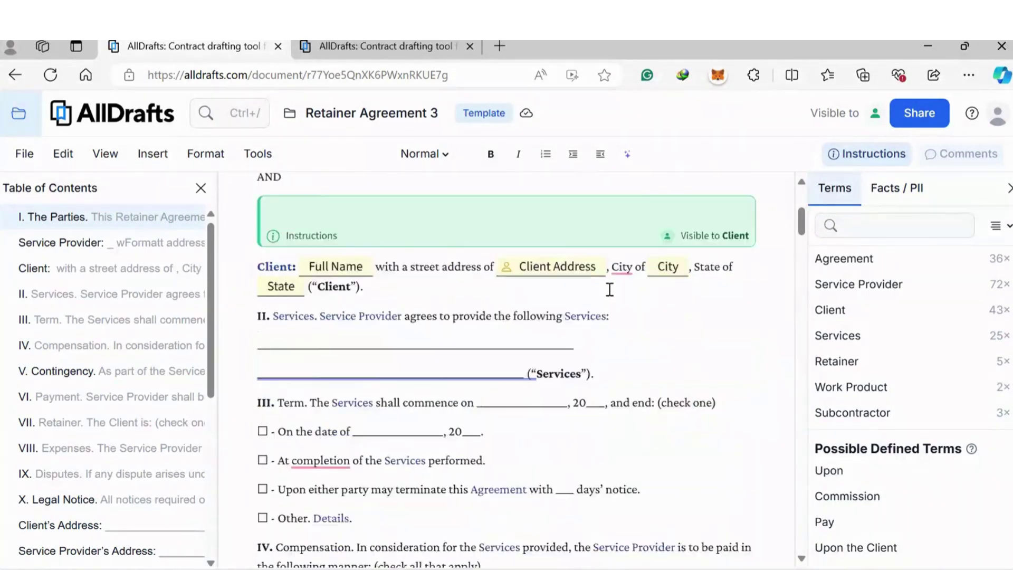
scroll(610, 289, down, 5)
scroll(610, 290, up, 8)
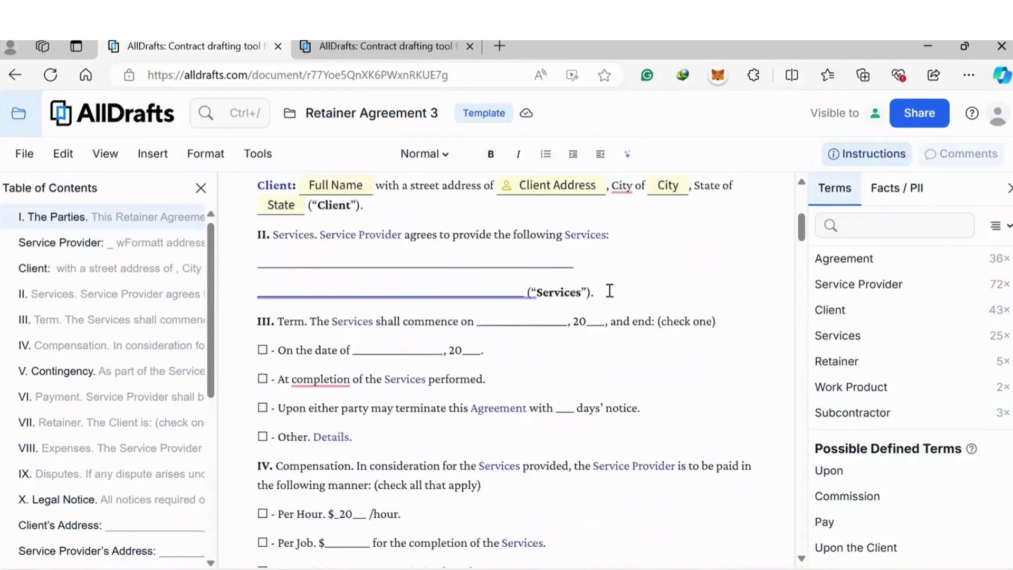
scroll(608, 291, up, 2)
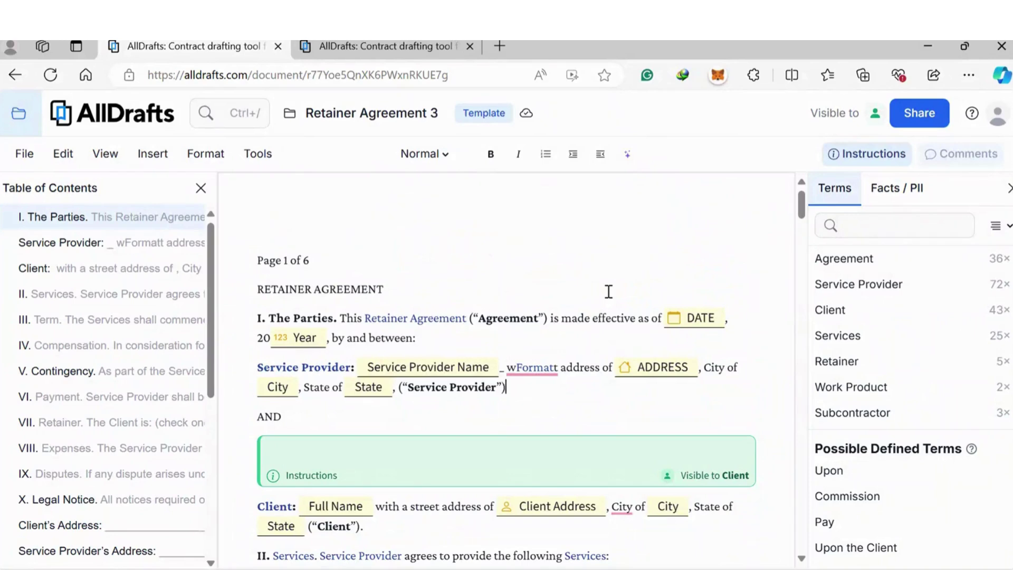
click(926, 102)
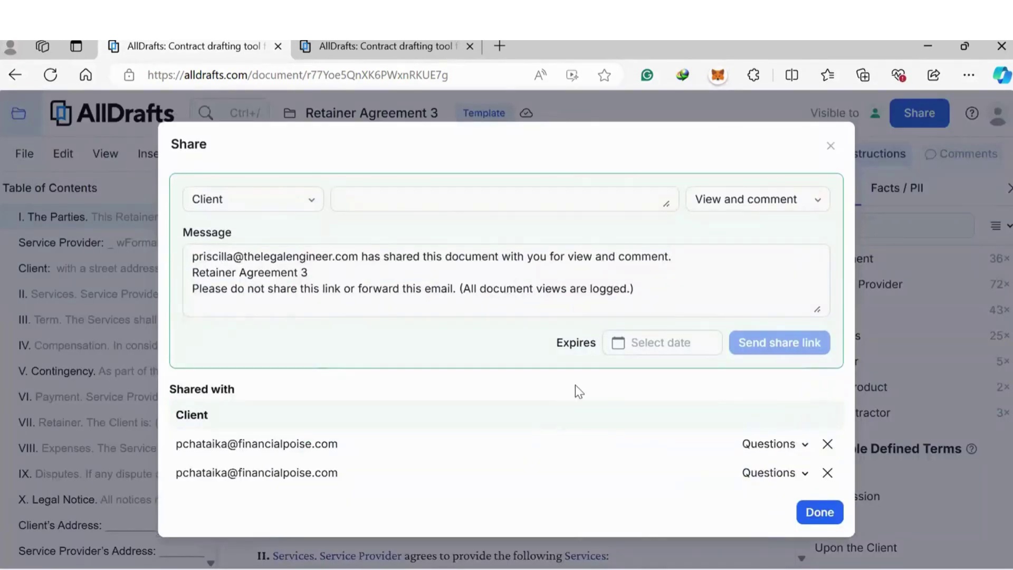
Confirm Client recipients, View and comment permission and no expiry, then close the Share dialog with Done.
click(236, 199)
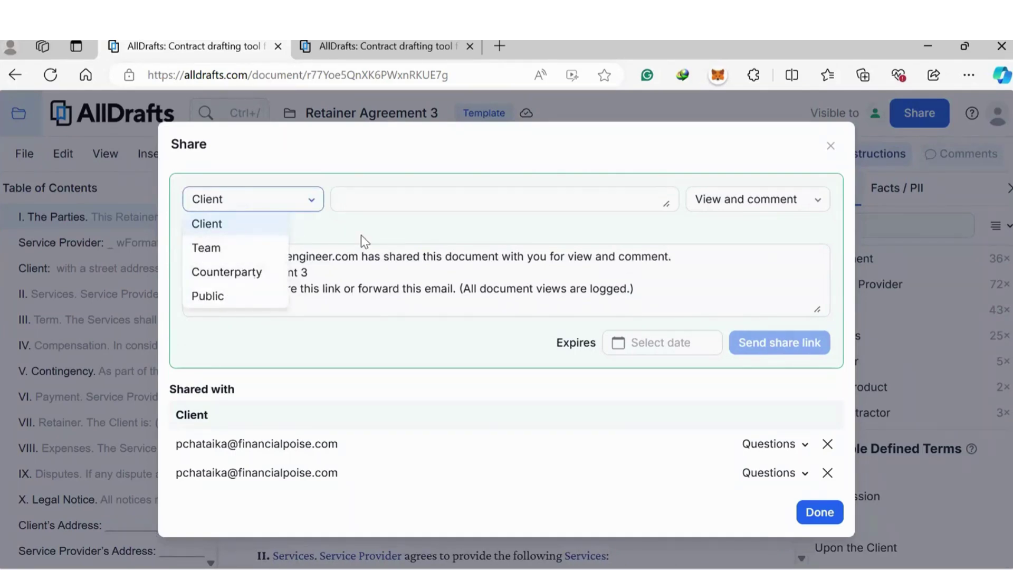
click(385, 211)
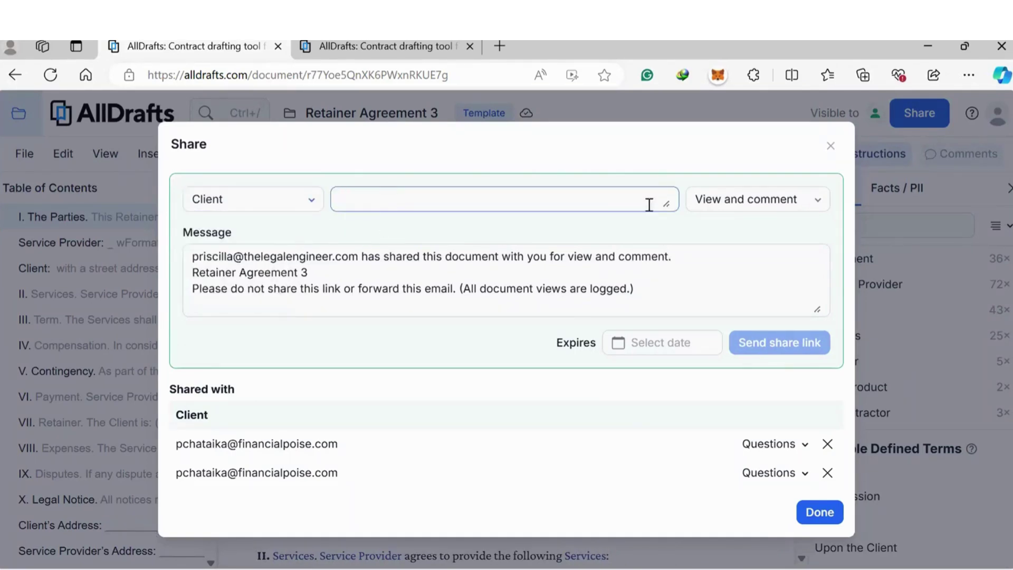
click(719, 212)
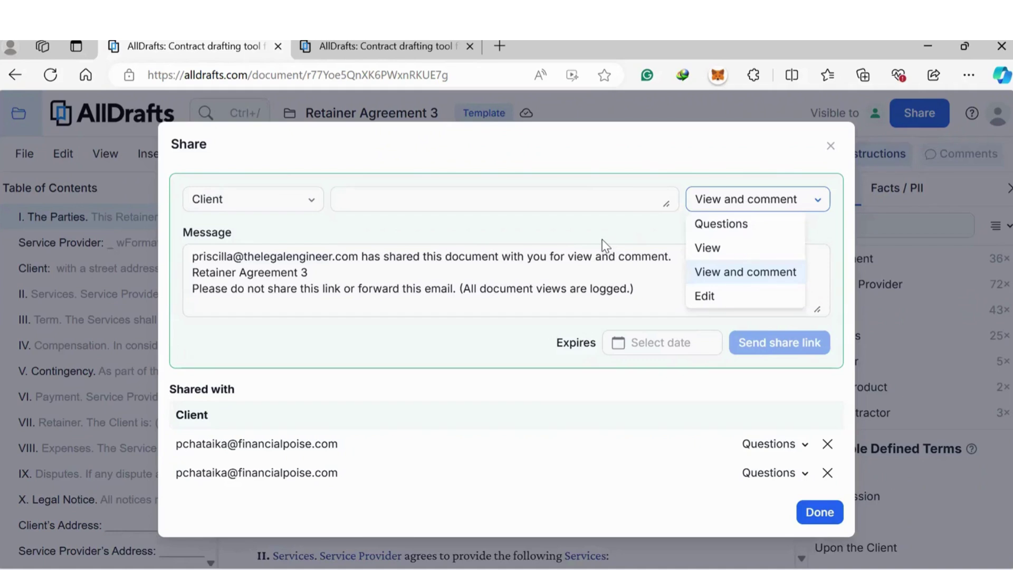
click(577, 255)
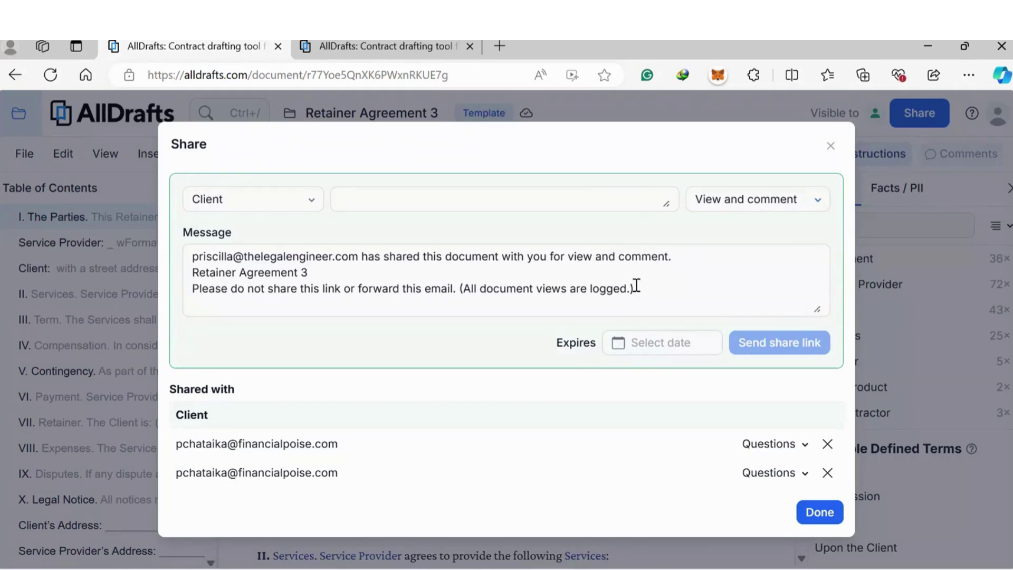
click(697, 345)
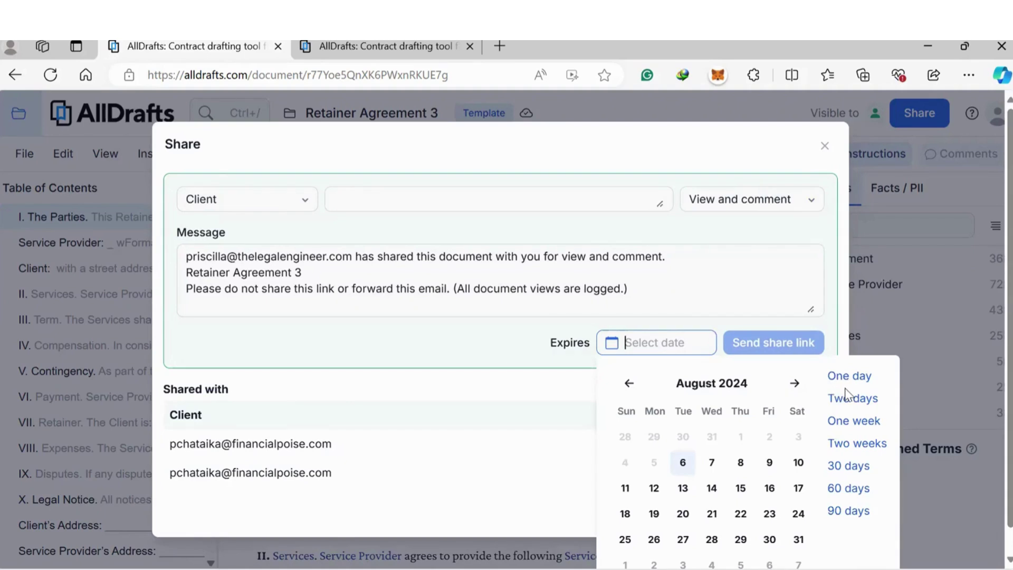
click(821, 324)
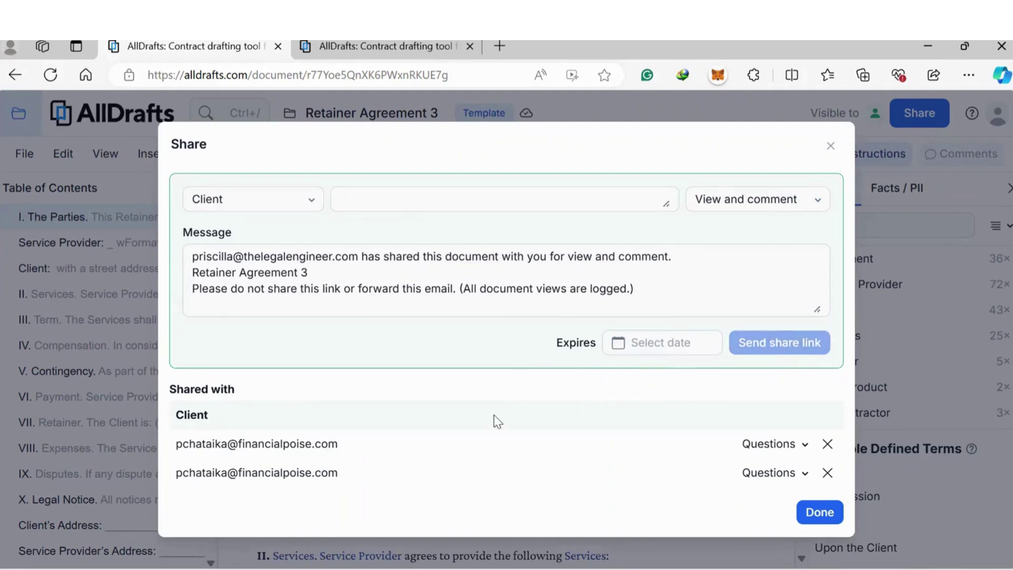
click(823, 514)
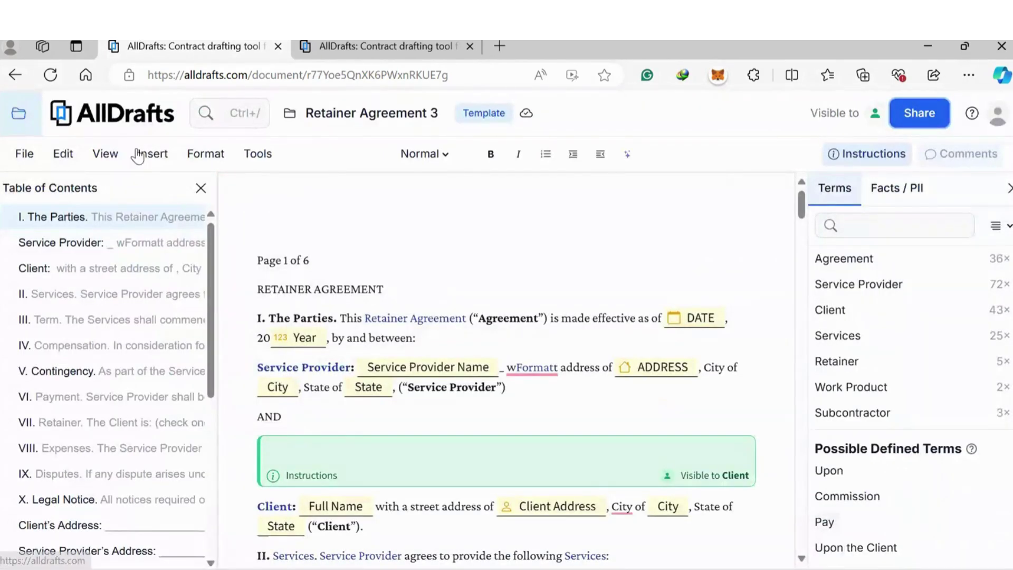
click(100, 156)
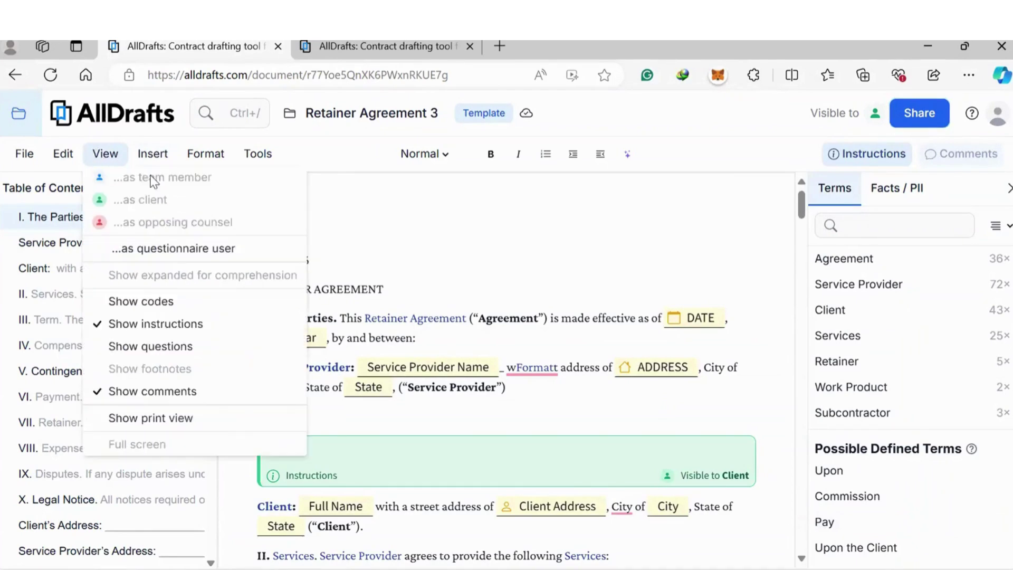
click(159, 252)
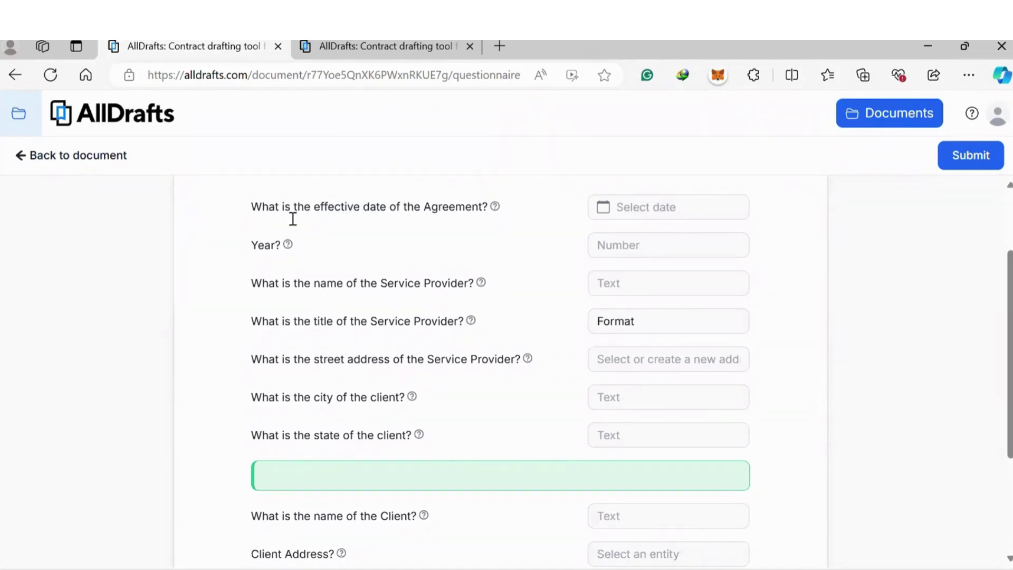
drag(252, 206, 491, 206)
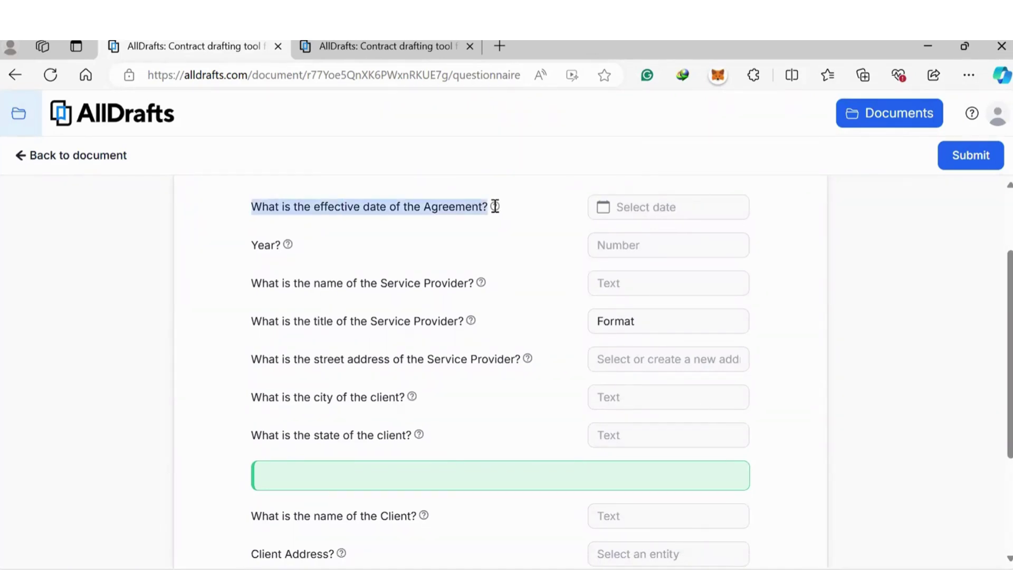
click(513, 248)
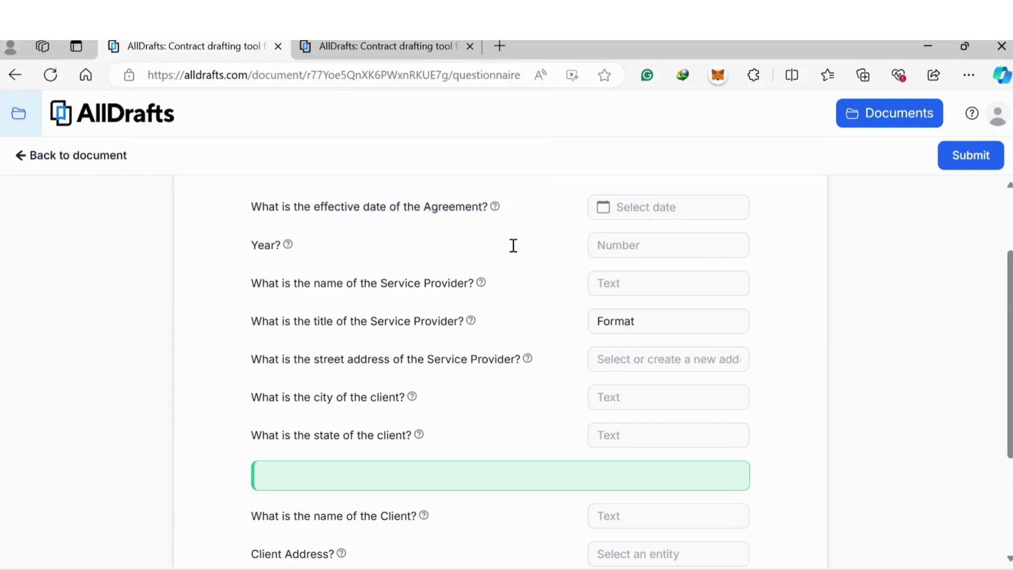
click(652, 205)
key(Escape)
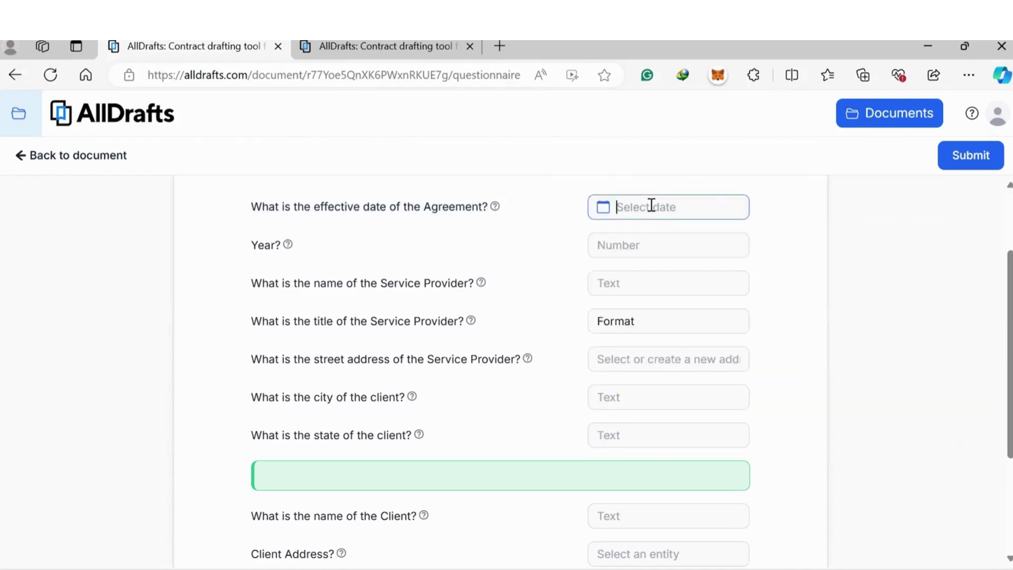
click(626, 242)
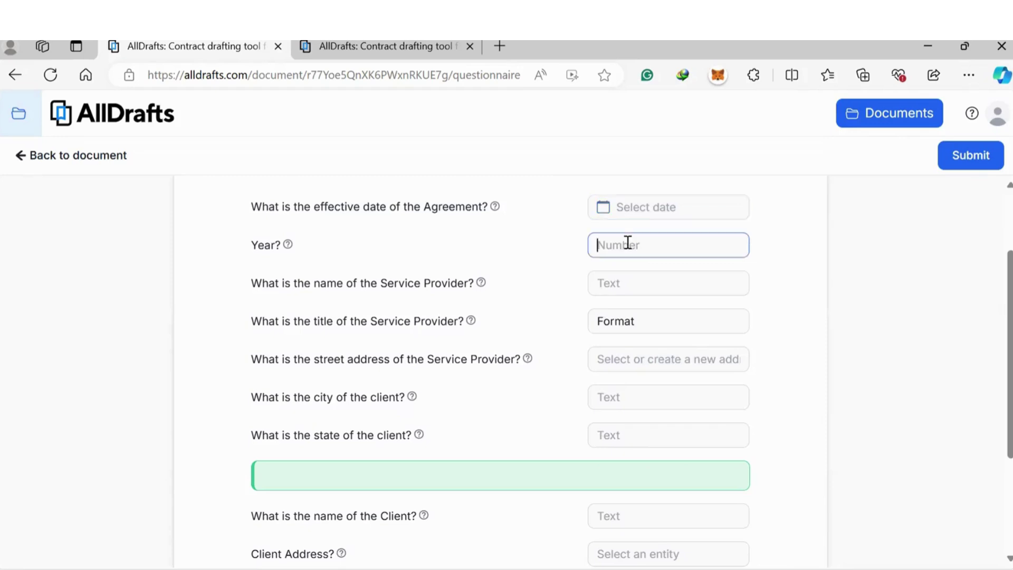
click(560, 284)
scroll(565, 289, down, 4)
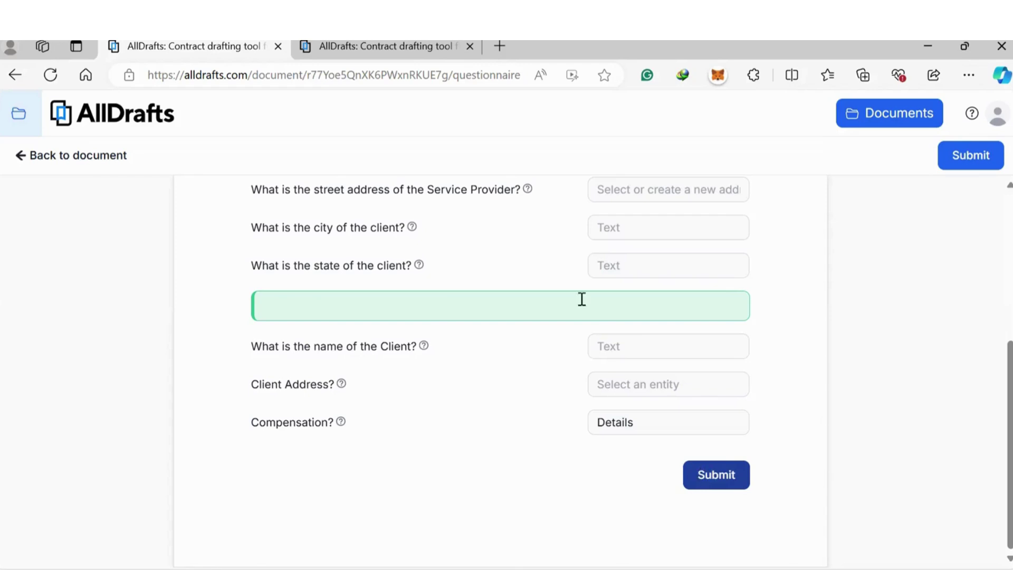
click(35, 169)
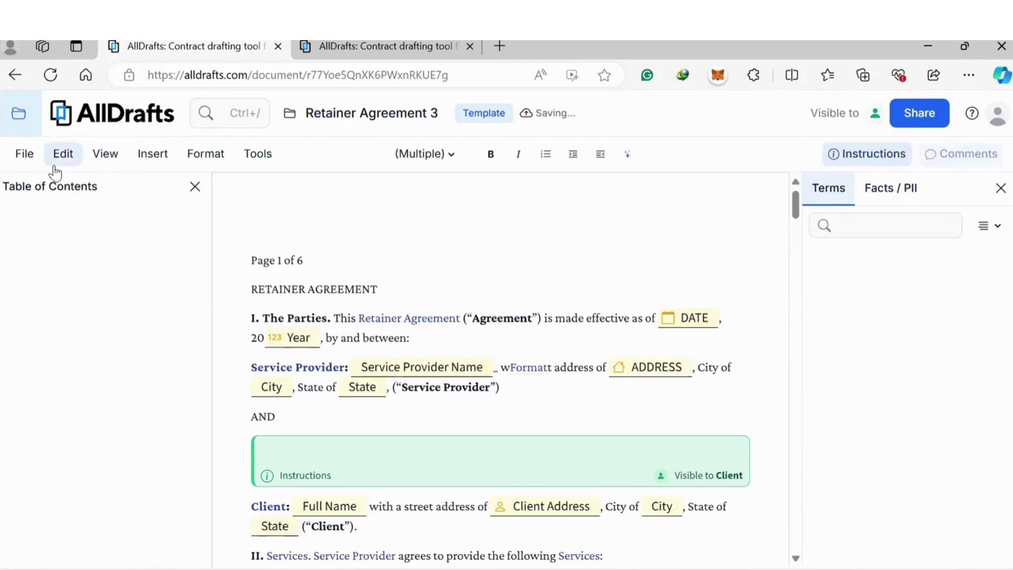
click(27, 154)
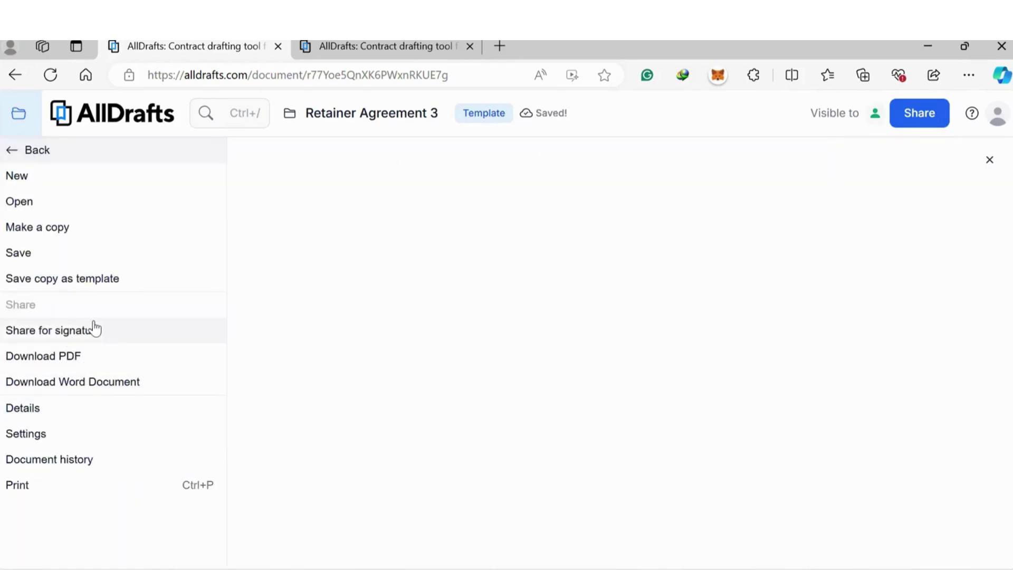
click(20, 150)
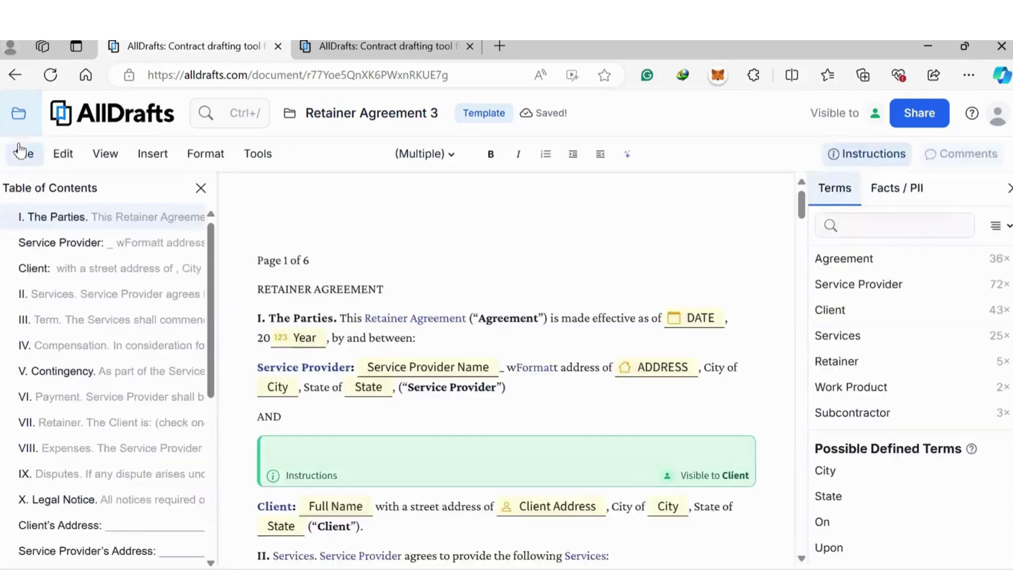
scroll(352, 270, down, 4)
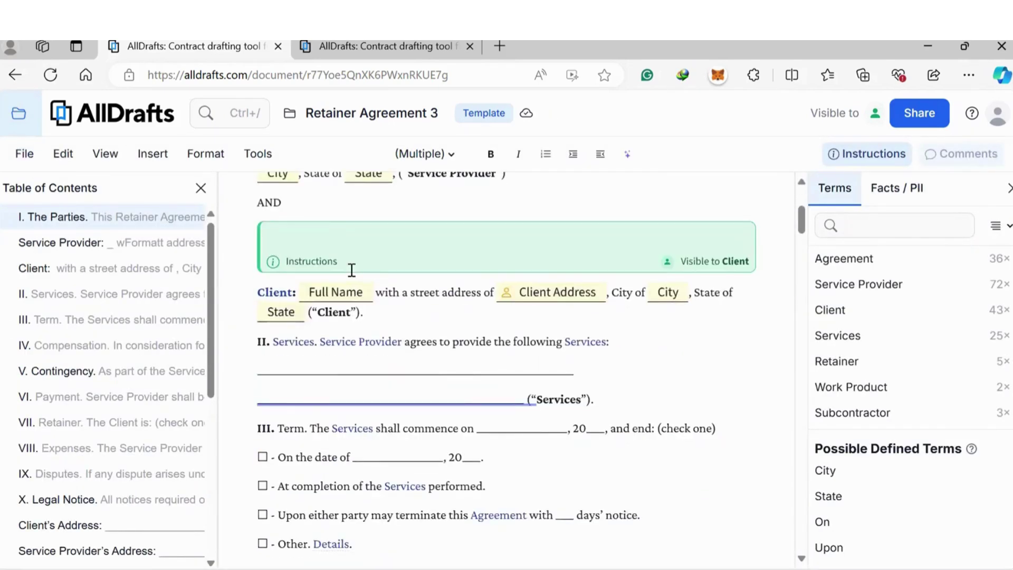
scroll(352, 267, down, 10)
scroll(354, 264, down, 20)
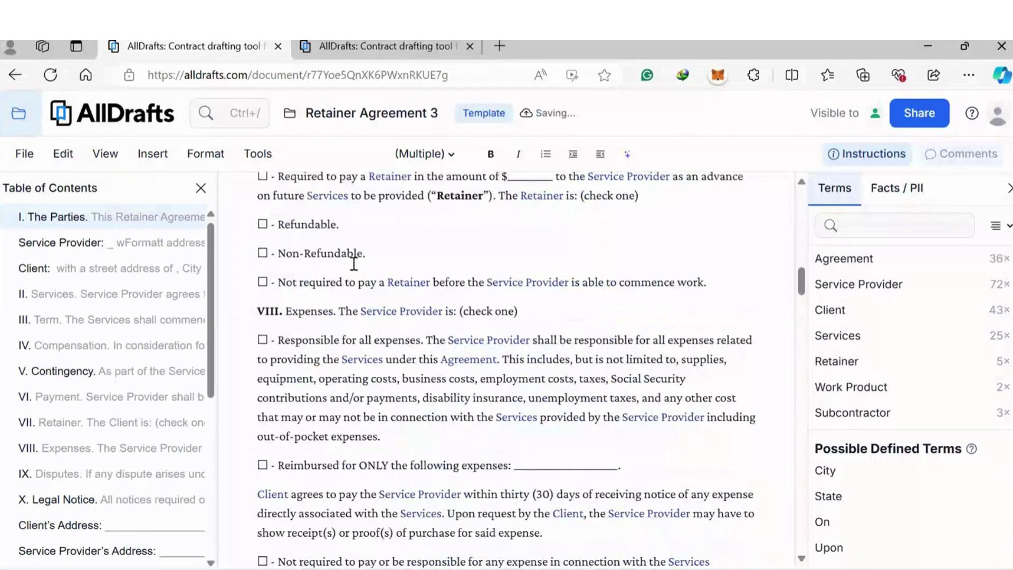